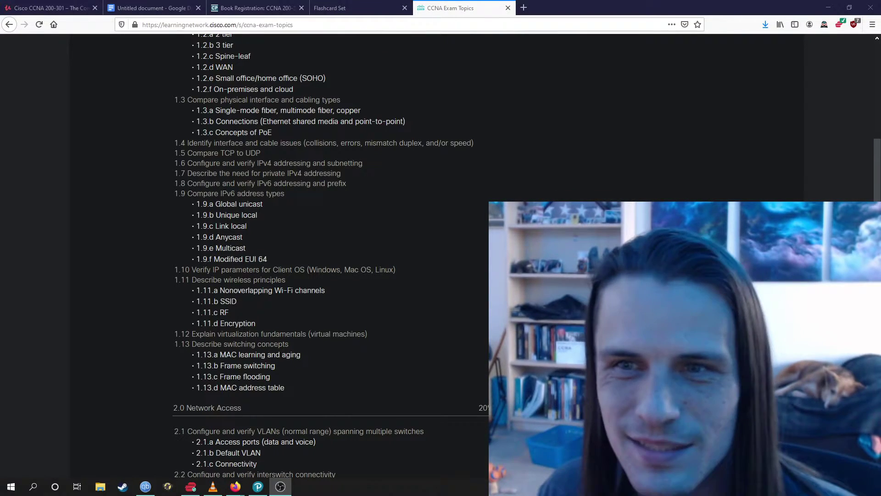
# Switch to the browser tab holding the 3-8 Stream note document.
pyautogui.click(330, 7)
# Flip through the browser tabs and settle back on the 3-8 Stream notes.
pyautogui.click(255, 7)
pyautogui.click(152, 8)
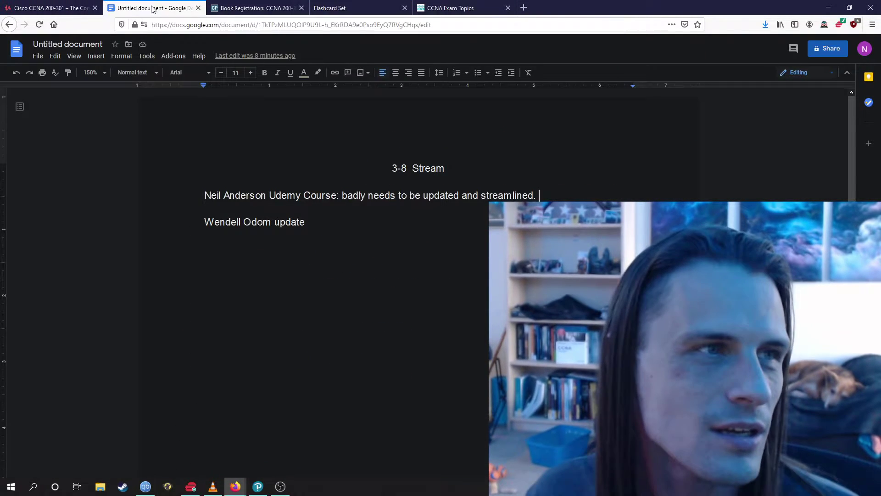
pyautogui.click(49, 7)
pyautogui.click(152, 8)
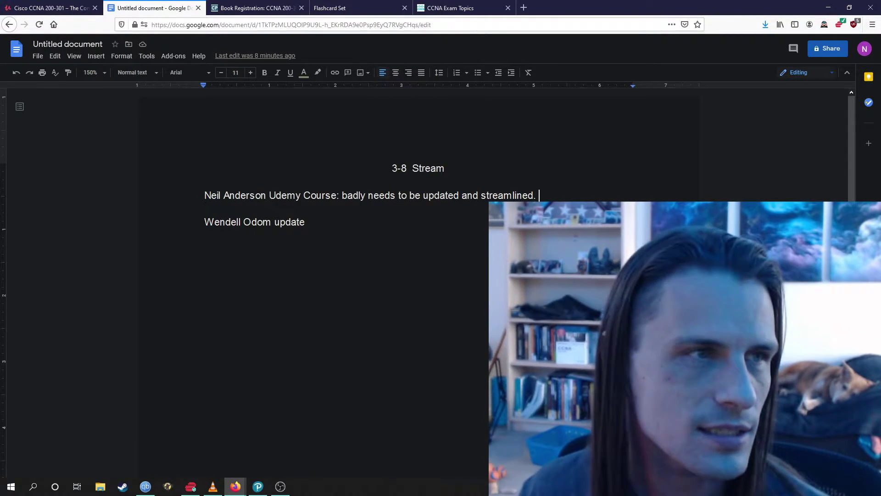
# Zoom the 3-8 Stream note to 200%, then switch to another program.
pyautogui.click(104, 75)
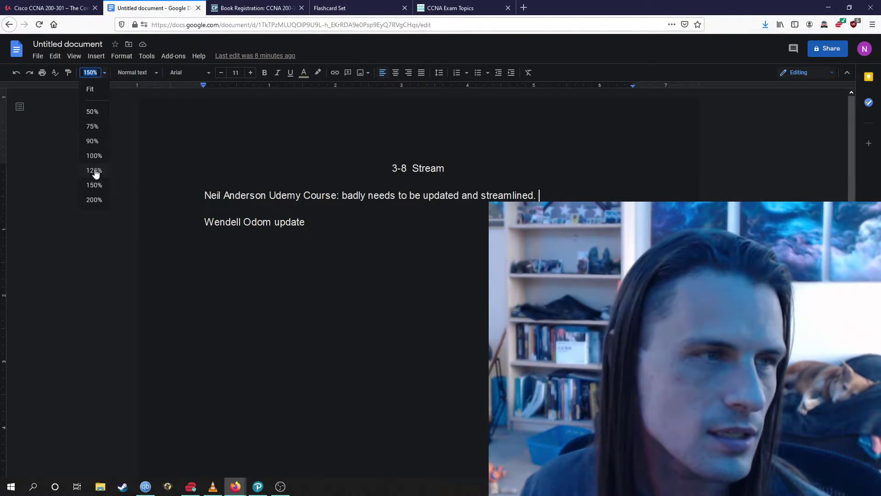
pyautogui.click(94, 200)
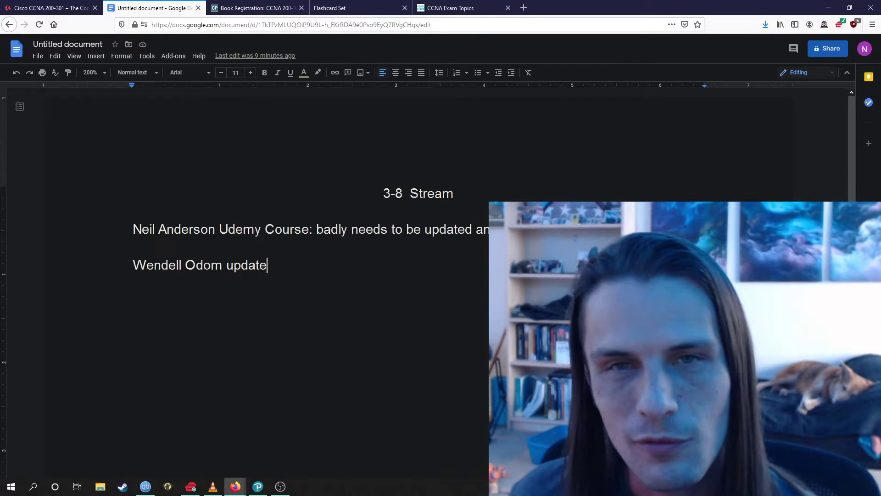
pyautogui.hotkey('alt', 'Tab')
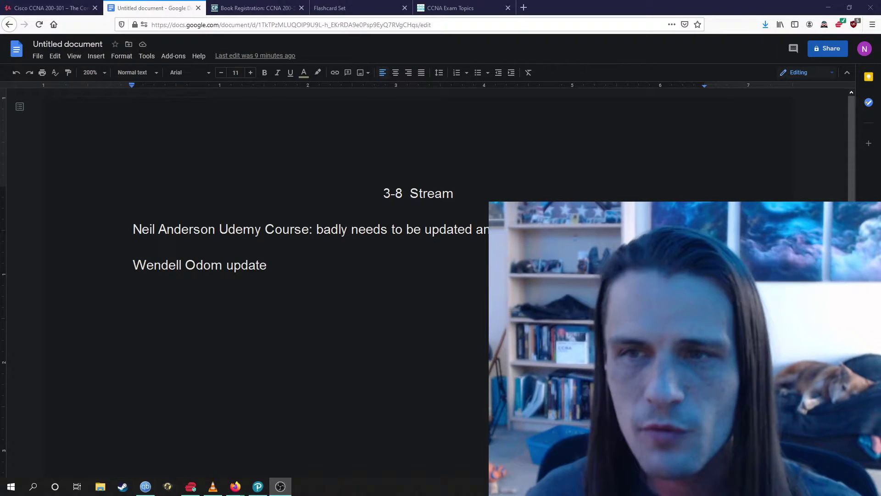
pyautogui.scroll(-2, 310, 276)
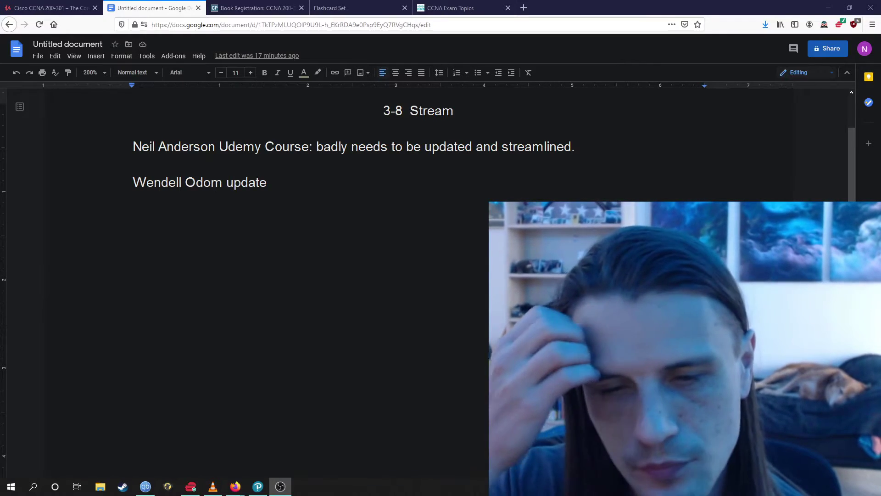
# Return to the Book Registration tab of the Cisco Press companion site.
pyautogui.click(260, 7)
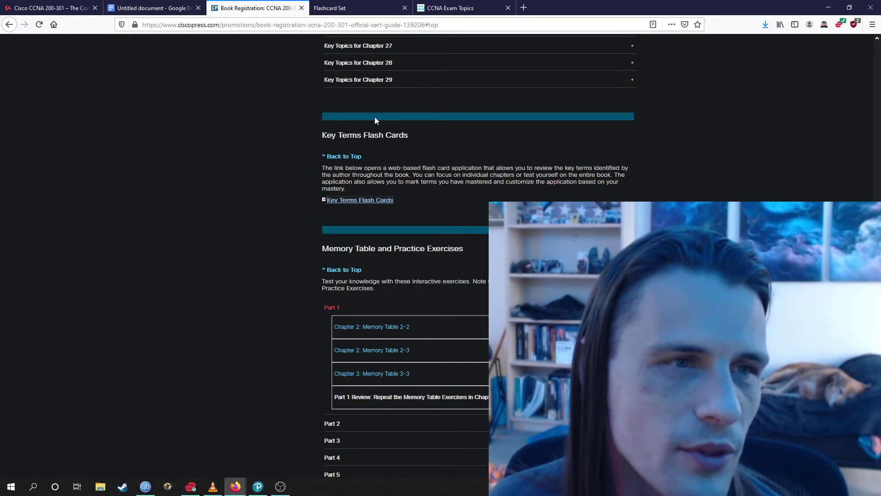
pyautogui.scroll(10, 302, 228)
pyautogui.scroll(10, 302, 228)
pyautogui.scroll(10, 302, 226)
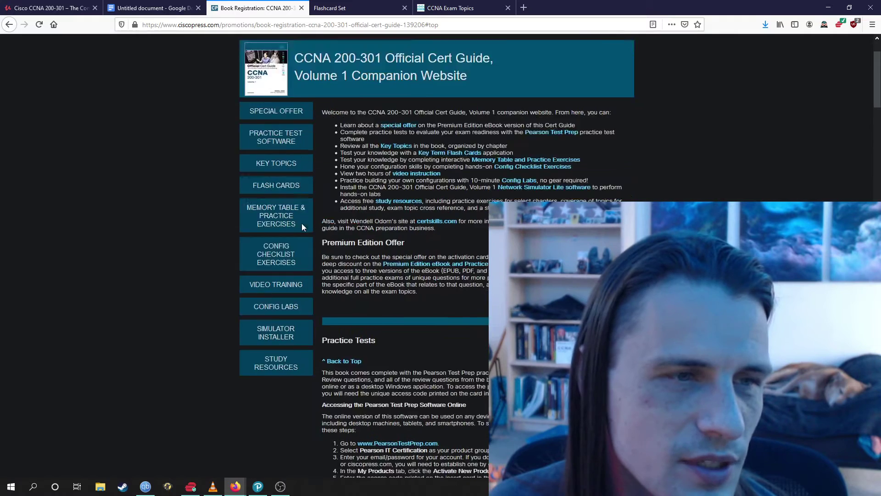
pyautogui.scroll(5, 302, 223)
pyautogui.scroll(-3, 318, 171)
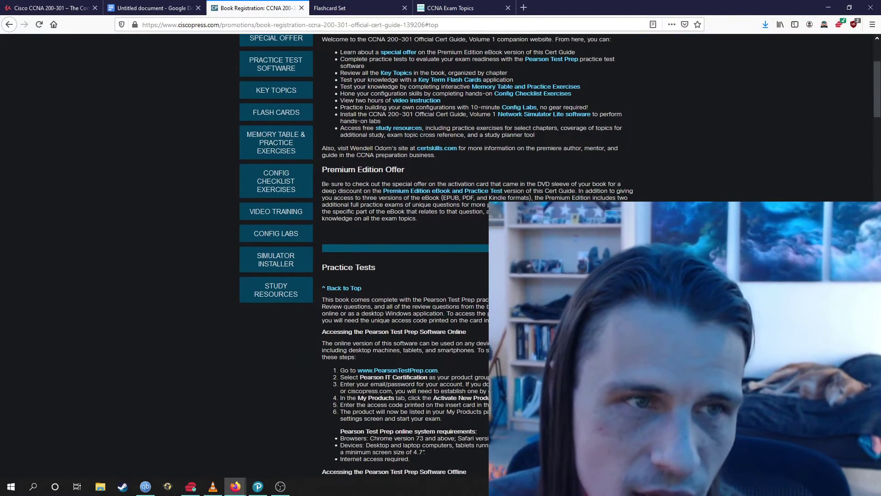
pyautogui.scroll(2, 276, 165)
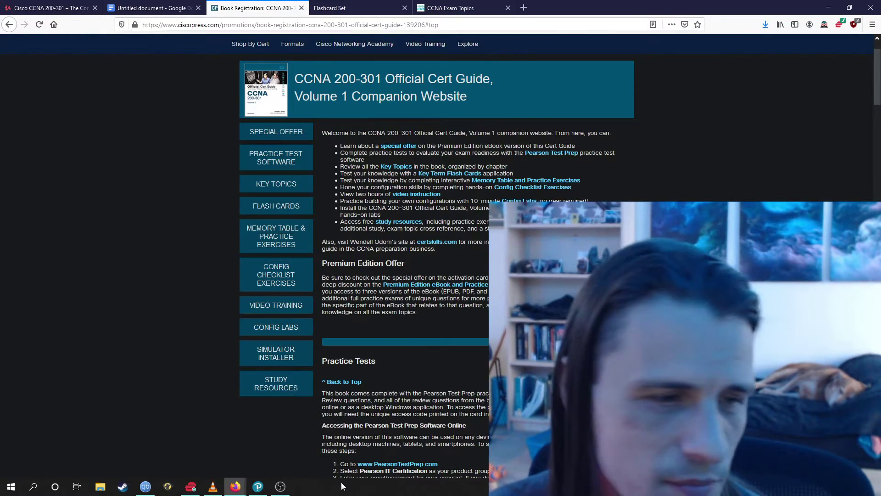
# Launch Pearson Test Prep and open exam settings for CCNA 200-301 Official Cert Guide Volume 1.
pyautogui.click(258, 487)
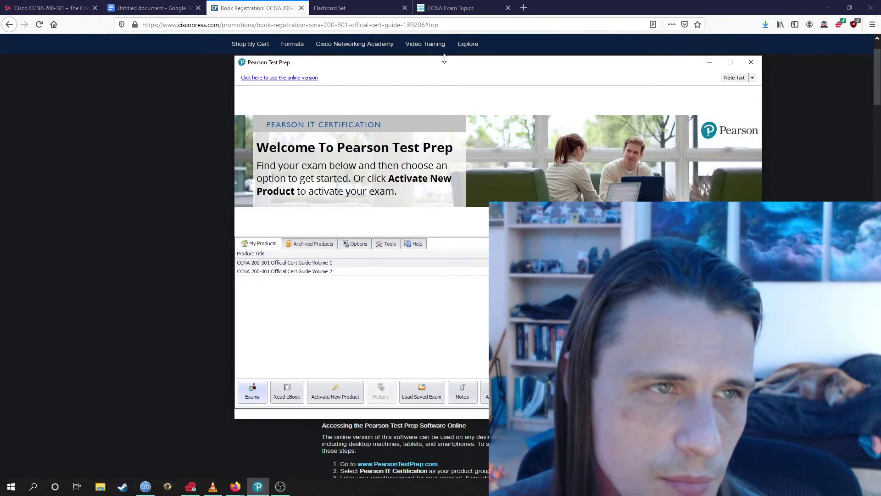
pyautogui.moveTo(445, 61); pyautogui.dragTo(418, 76)
pyautogui.click(297, 276)
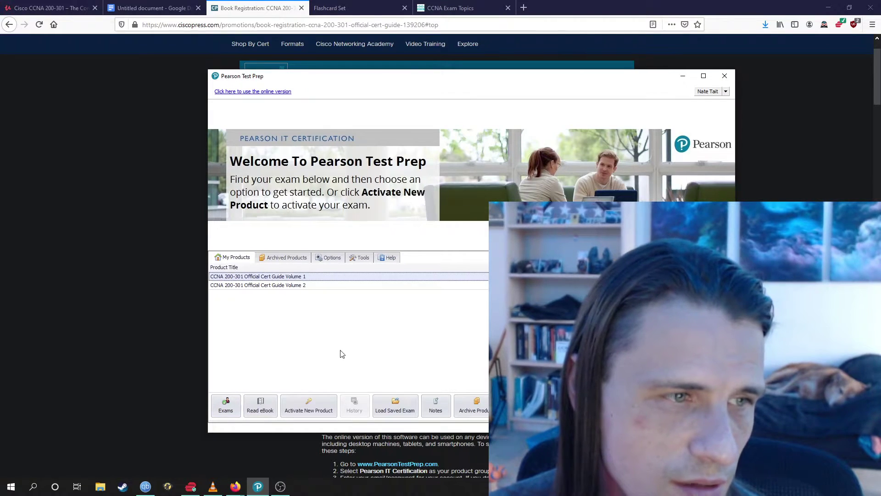
pyautogui.click(227, 406)
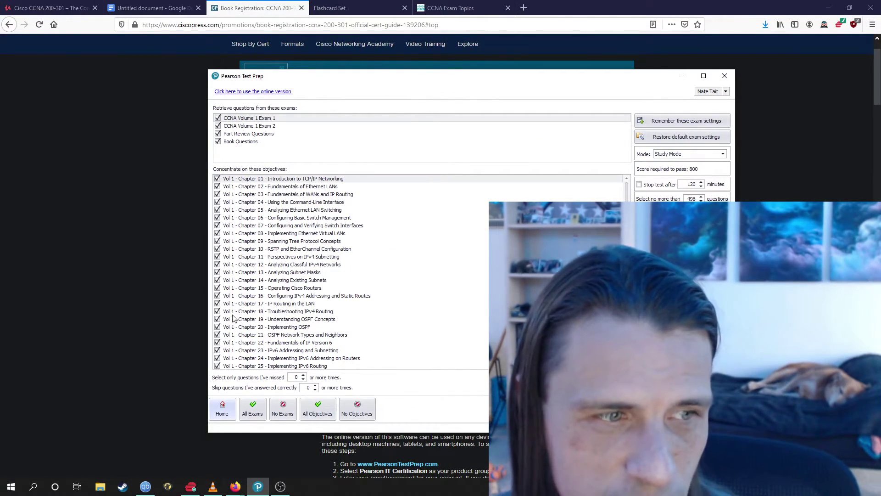
# Uncheck Part Review Questions and Book Questions so no sources are selected, keeping Study Mode.
pyautogui.click(217, 117)
pyautogui.click(218, 125)
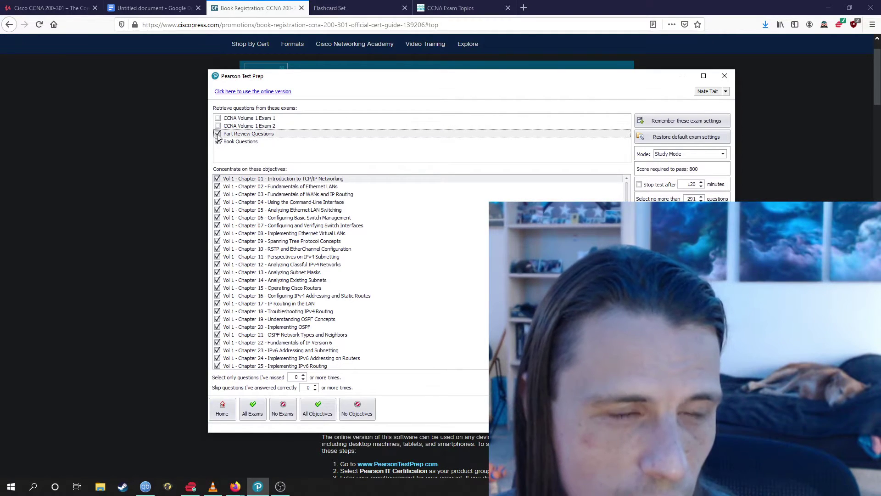
pyautogui.click(218, 141)
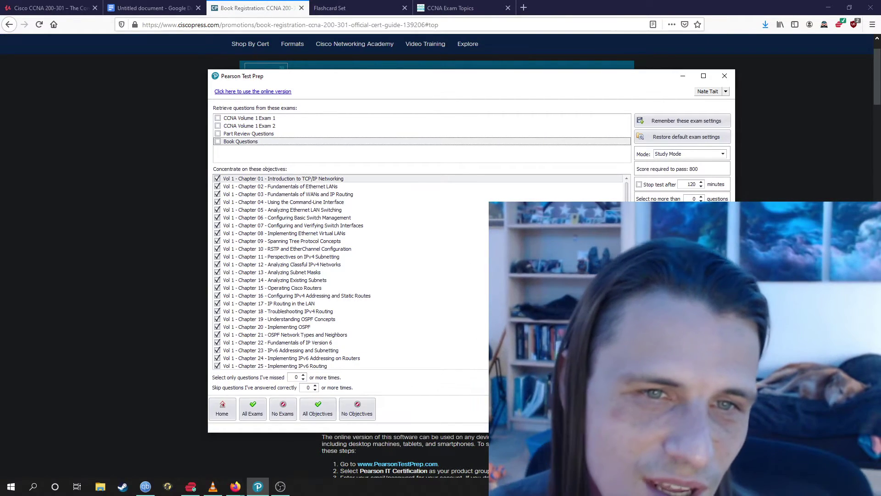
pyautogui.click(676, 154)
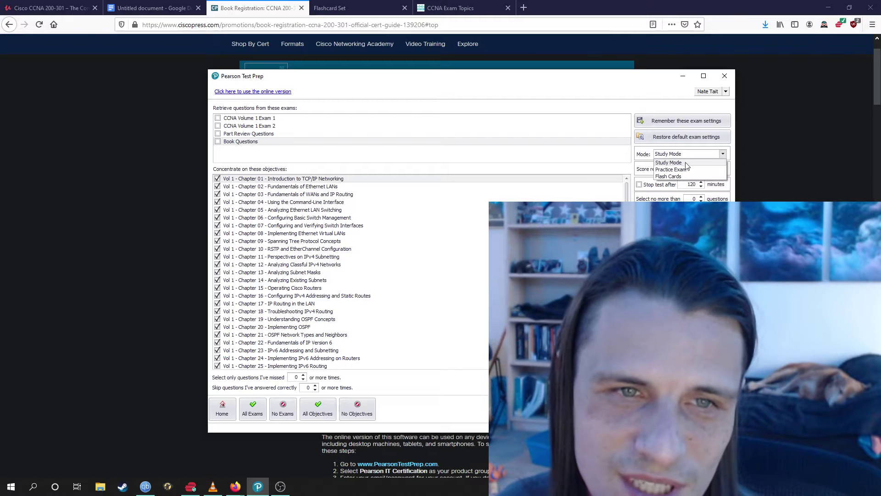
pyautogui.click(684, 156)
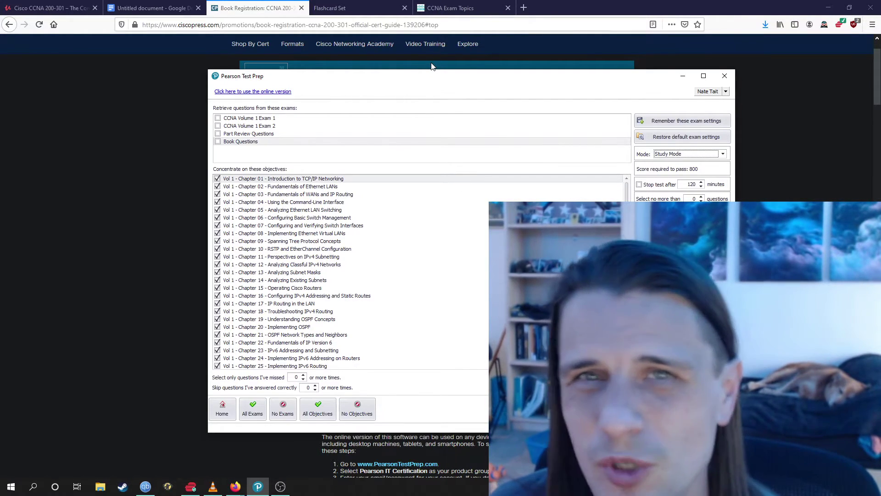
# Bring the Cisco Press companion website forward, cycling through the browser tabs.
pyautogui.click(344, 8)
pyautogui.click(245, 8)
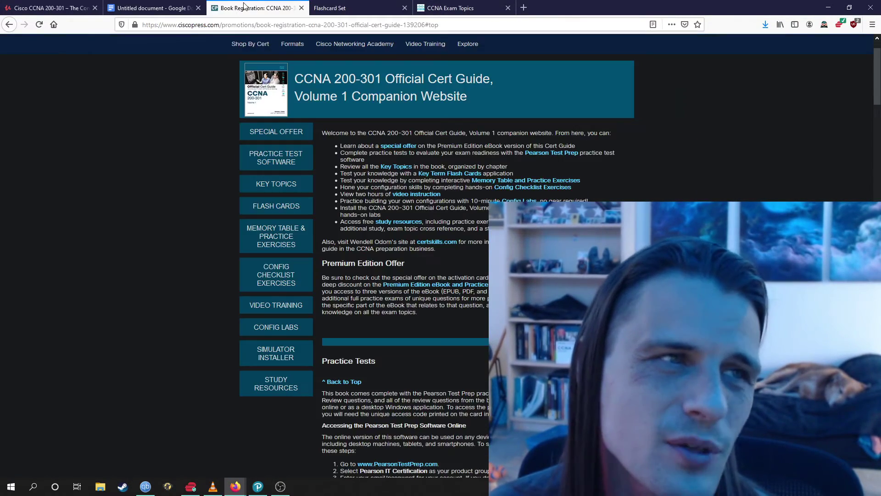
pyautogui.click(151, 8)
pyautogui.click(251, 7)
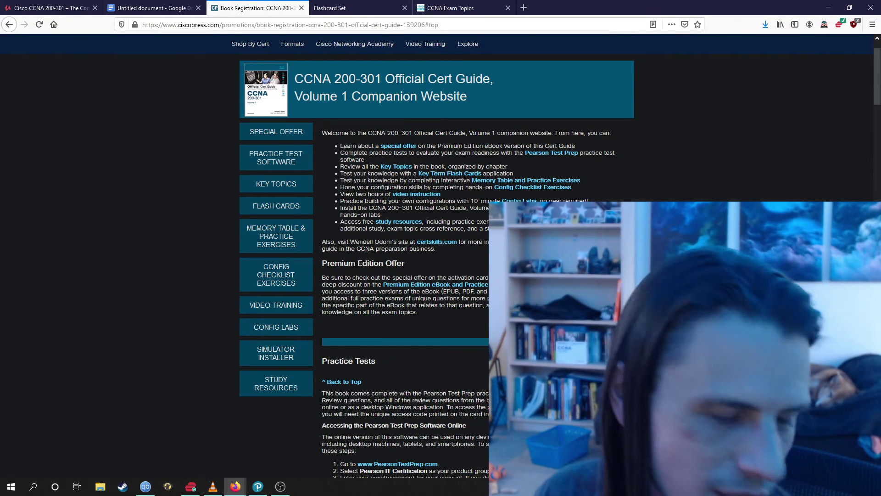
# Load flash cards for chapters 1–3, view CCNA Exam Topics, then step back toward the notes.
pyautogui.click(385, 8)
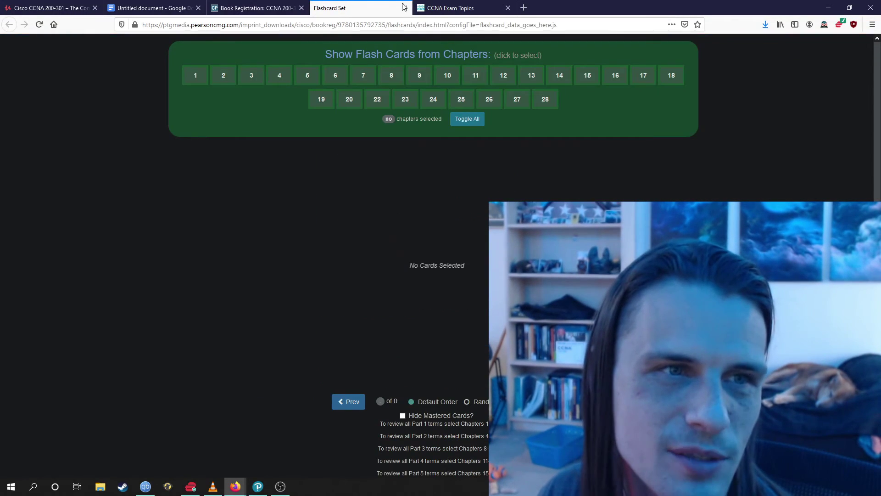
pyautogui.click(196, 75)
pyautogui.click(223, 75)
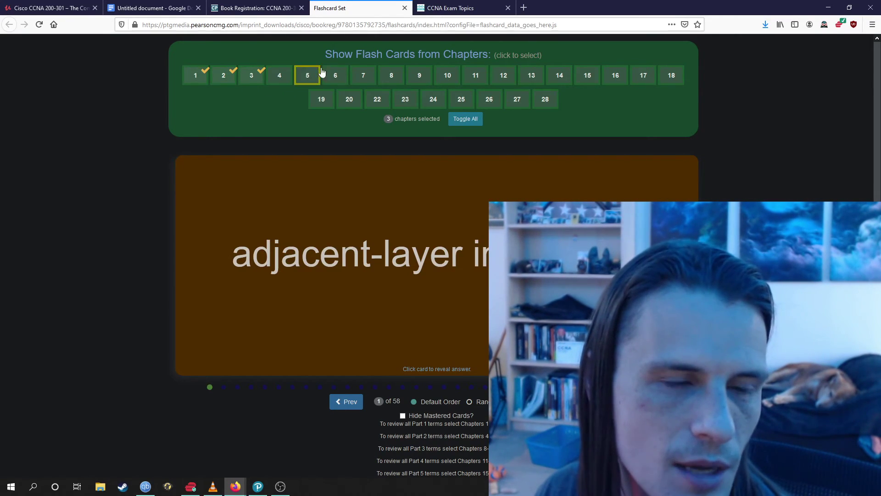
pyautogui.click(451, 8)
pyautogui.scroll(10, 410, 214)
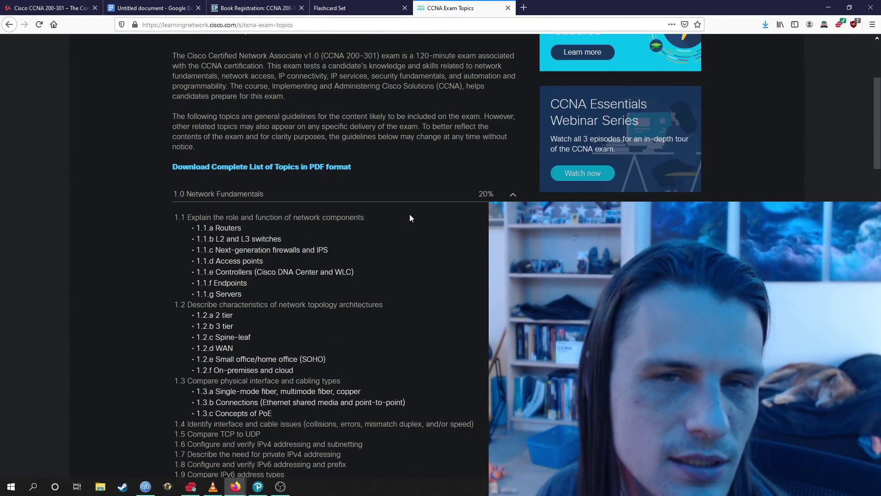
pyautogui.scroll(5, 410, 214)
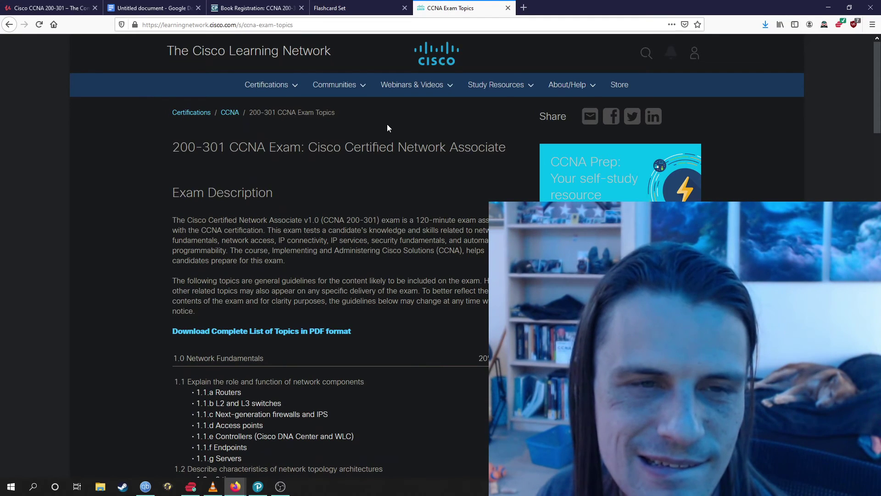
pyautogui.hotkey('ctrl', 'shift', 'Tab')
# Cycle between the 3-8 Stream notes and the other open pages.
pyautogui.hotkey('ctrl', 'shift', 'Tab')
pyautogui.hotkey('ctrl', 'shift', 'Tab')
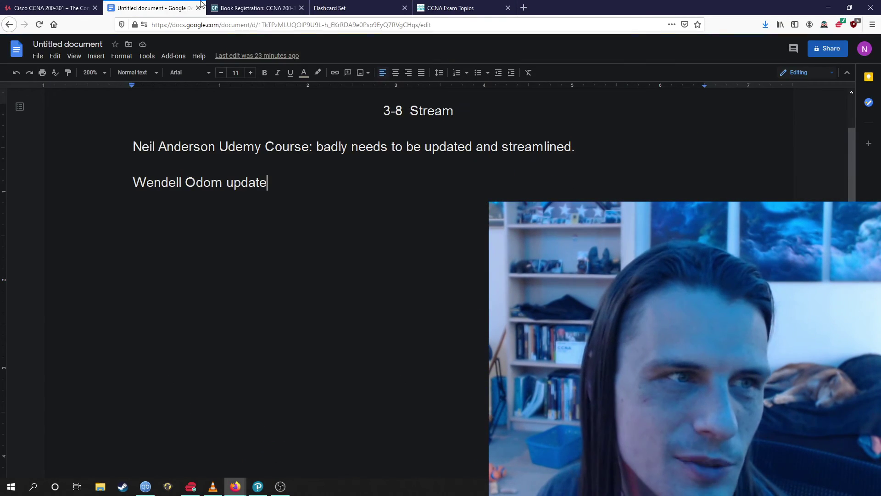
pyautogui.hotkey('ctrl', 'Tab')
pyautogui.hotkey('ctrl', 'Tab')
pyautogui.hotkey('ctrl', 'Tab')
pyautogui.hotkey('ctrl', 'shift', 'Tab')
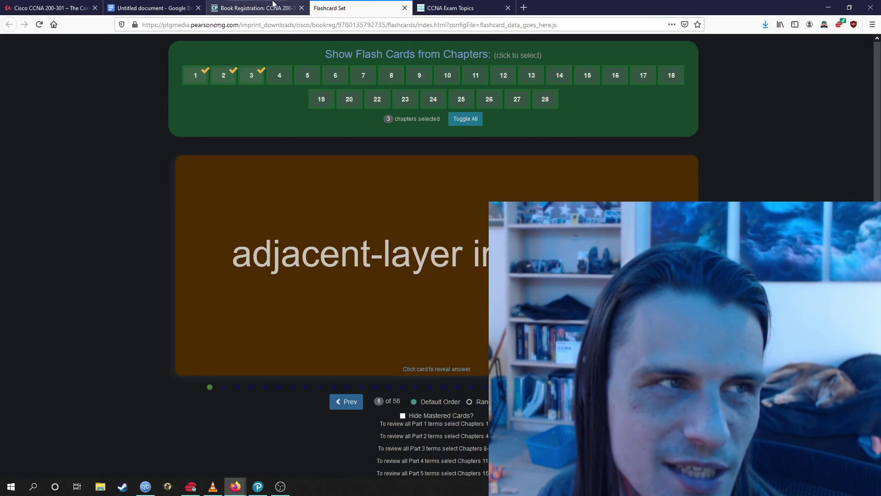
pyautogui.click(152, 7)
pyautogui.hotkey('ctrl', 'shift', 'Tab')
pyautogui.hotkey('ctrl', 'Tab')
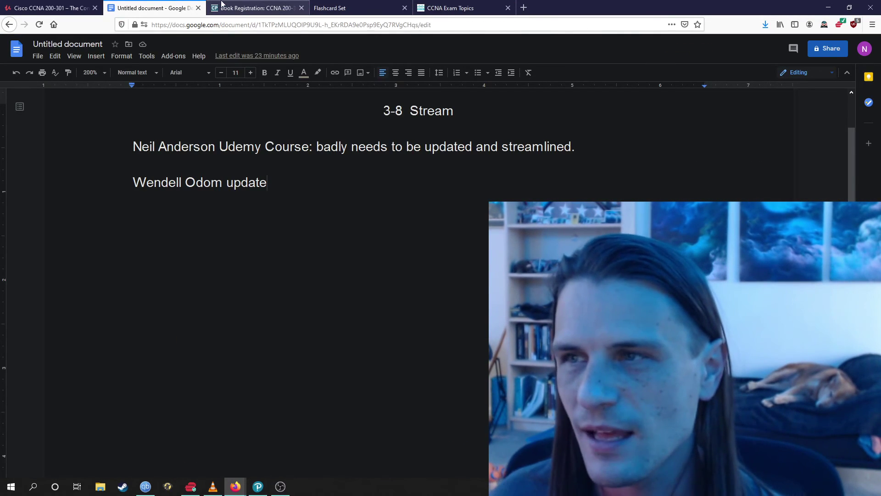
pyautogui.click(48, 8)
pyautogui.click(152, 8)
# Settle on the chapters 1–3 flashcard set after a glance at CCNA Exam Topics.
pyautogui.click(247, 7)
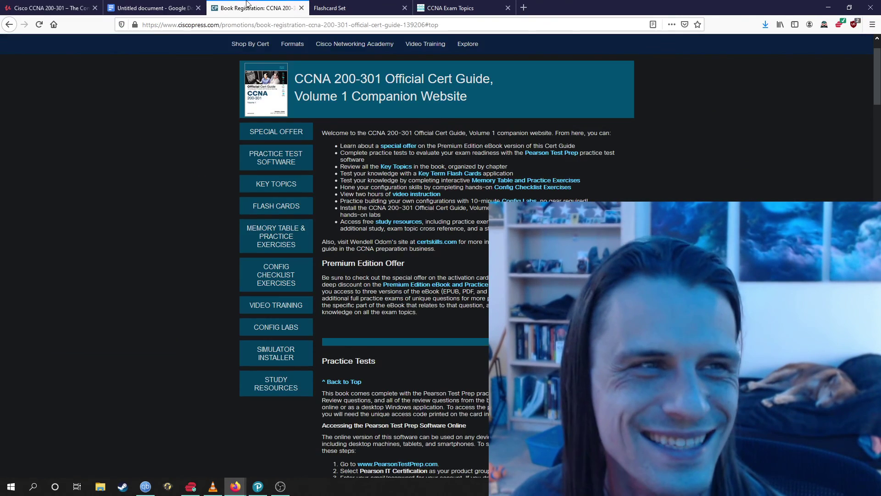
pyautogui.click(329, 8)
pyautogui.click(247, 8)
pyautogui.click(330, 8)
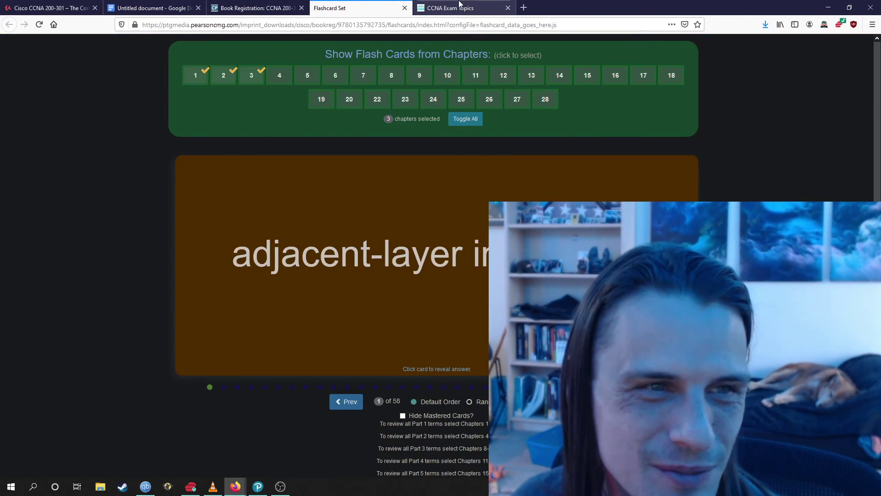
pyautogui.click(450, 8)
pyautogui.click(329, 7)
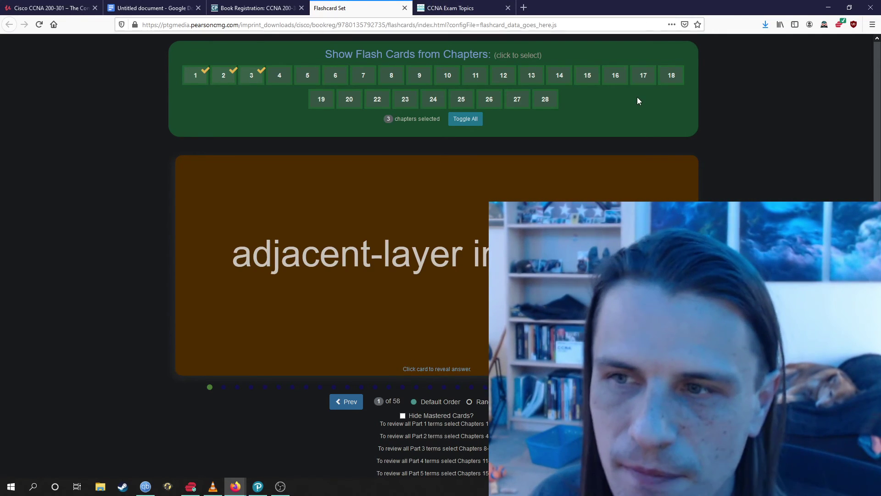
# Read the CCNA 200-301 exam topics, highlighting the 1.1 and 1.2 subtopics, then deselect.
pyautogui.click(451, 8)
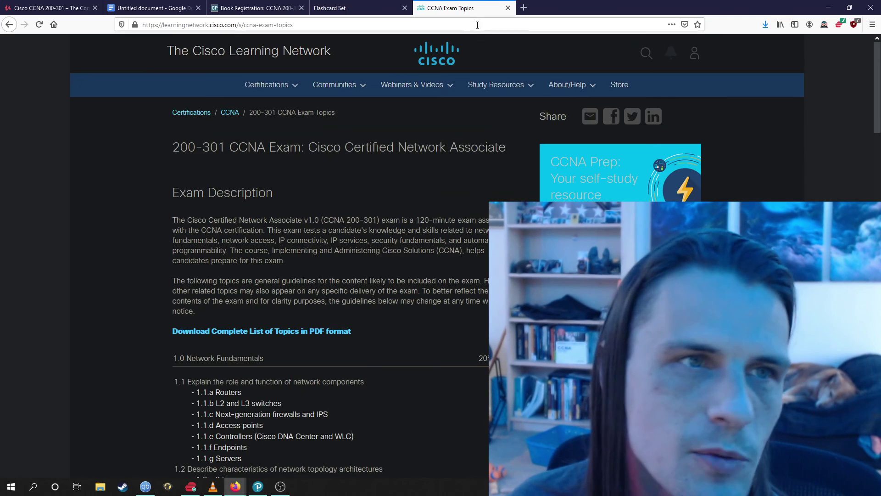
pyautogui.scroll(-3, 382, 173)
pyautogui.scroll(-3, 345, 217)
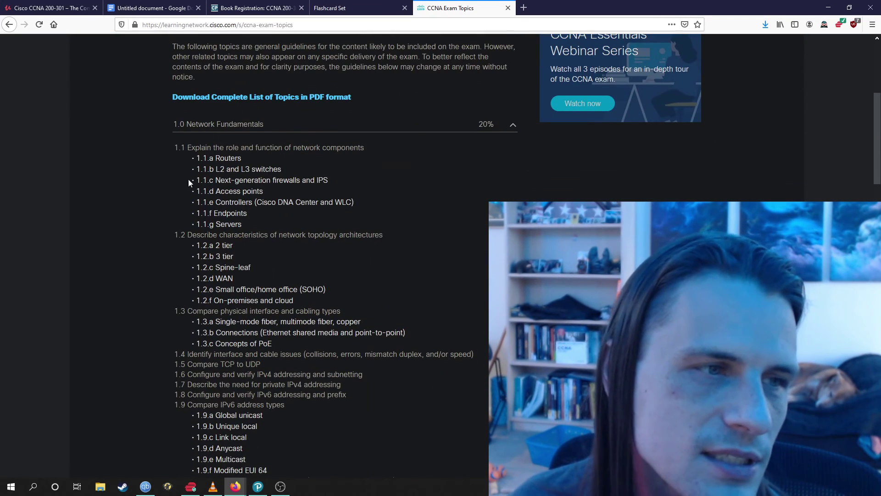
pyautogui.moveTo(193, 158); pyautogui.dragTo(296, 220)
pyautogui.moveTo(174, 235)
pyautogui.mouseDown()
pyautogui.moveTo(210, 262)
pyautogui.moveTo(342, 301)
pyautogui.moveTo(181, 261)
pyautogui.moveTo(273, 265)
pyautogui.mouseUp()
pyautogui.scroll(-1, 276, 264)
pyautogui.scroll(-3, 285, 269)
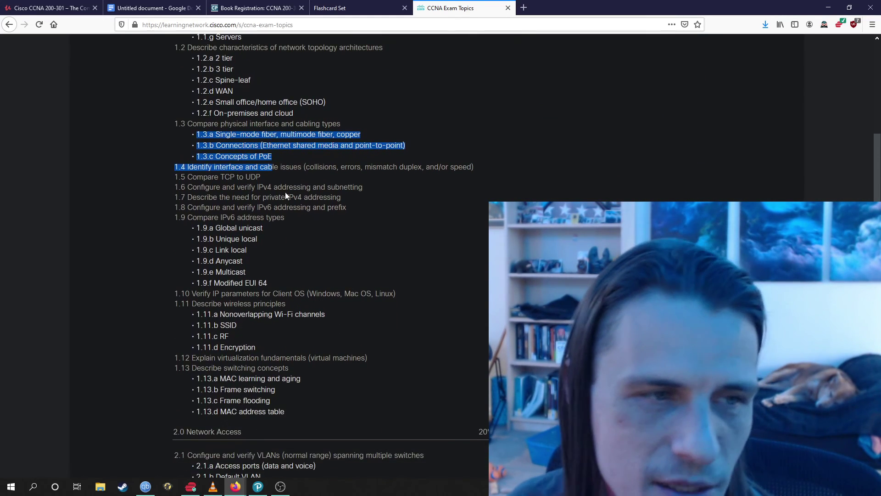
pyautogui.click(193, 167)
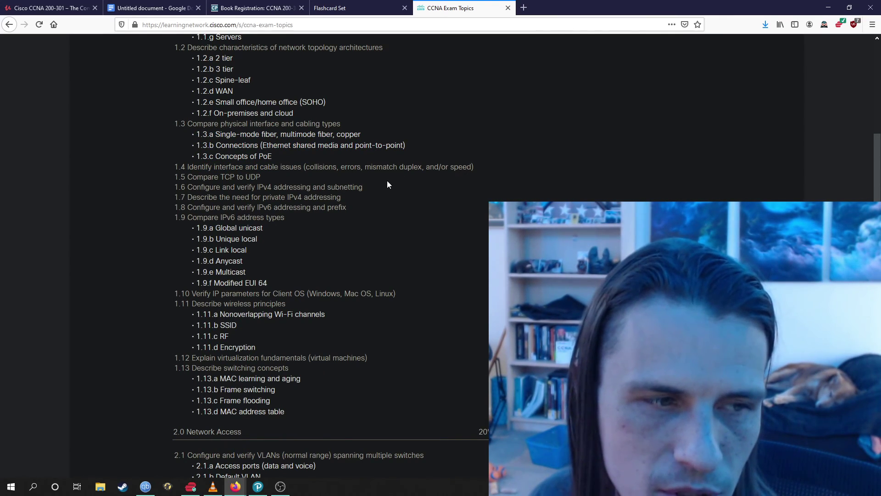
pyautogui.scroll(-2, 387, 181)
pyautogui.scroll(-3, 387, 180)
pyautogui.scroll(-2, 387, 181)
pyautogui.scroll(-1, 387, 181)
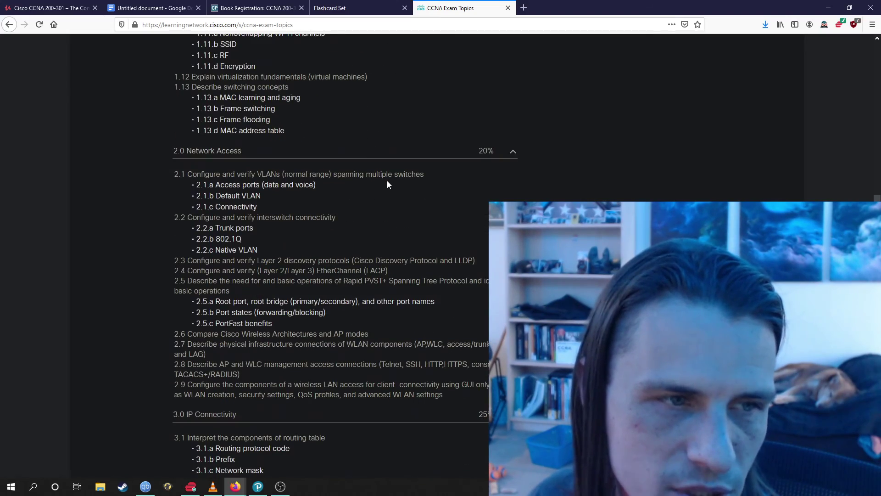
pyautogui.scroll(-1, 387, 181)
pyautogui.scroll(-4, 387, 181)
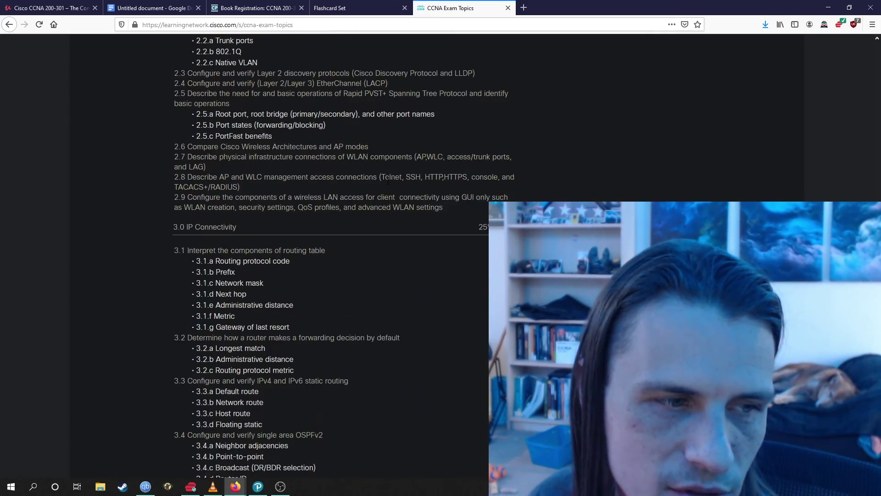
pyautogui.scroll(-3, 387, 181)
pyautogui.scroll(5, 387, 180)
pyautogui.scroll(5, 387, 181)
pyautogui.scroll(5, 387, 180)
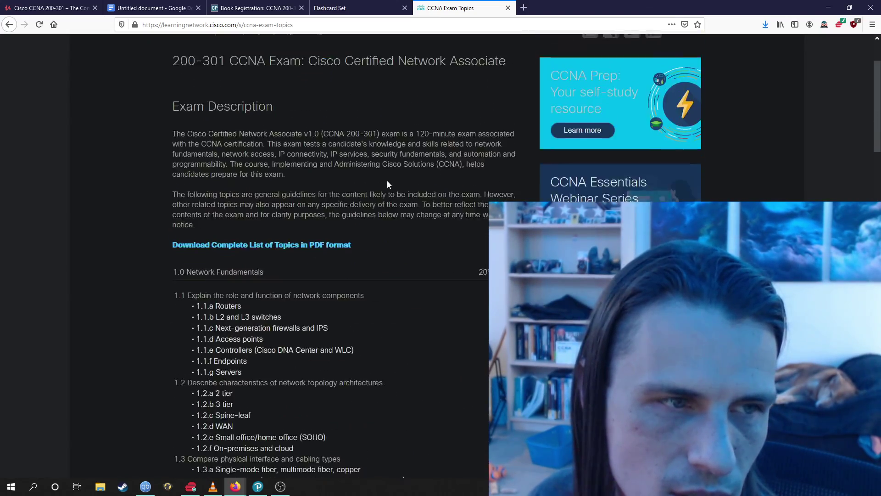
pyautogui.scroll(2, 388, 181)
pyautogui.scroll(-4, 387, 181)
pyautogui.scroll(-4, 388, 180)
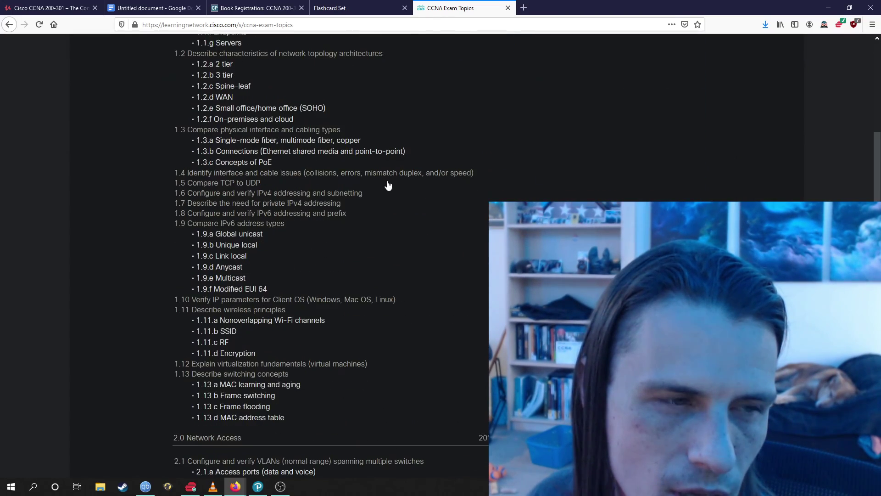
pyautogui.scroll(-1, 387, 180)
pyautogui.scroll(-3, 387, 181)
pyautogui.scroll(-5, 387, 181)
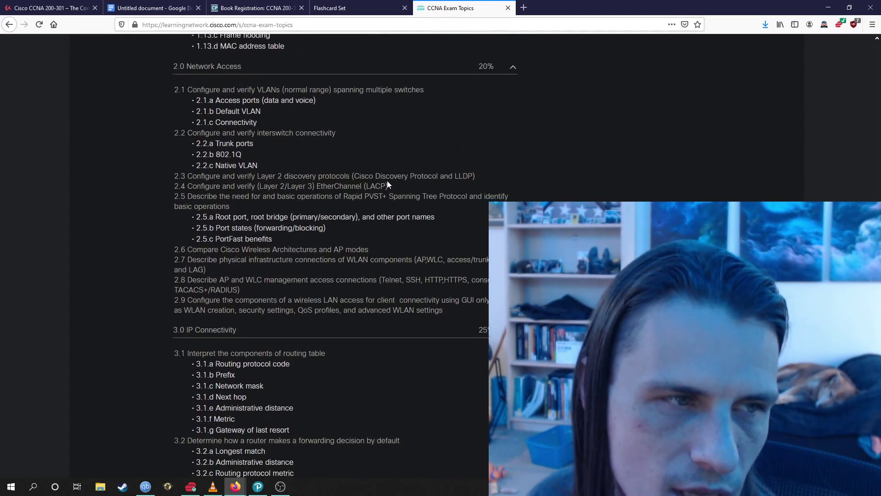
pyautogui.scroll(-5, 387, 181)
pyautogui.scroll(-4, 387, 181)
pyautogui.scroll(-4, 388, 181)
pyautogui.scroll(5, 387, 180)
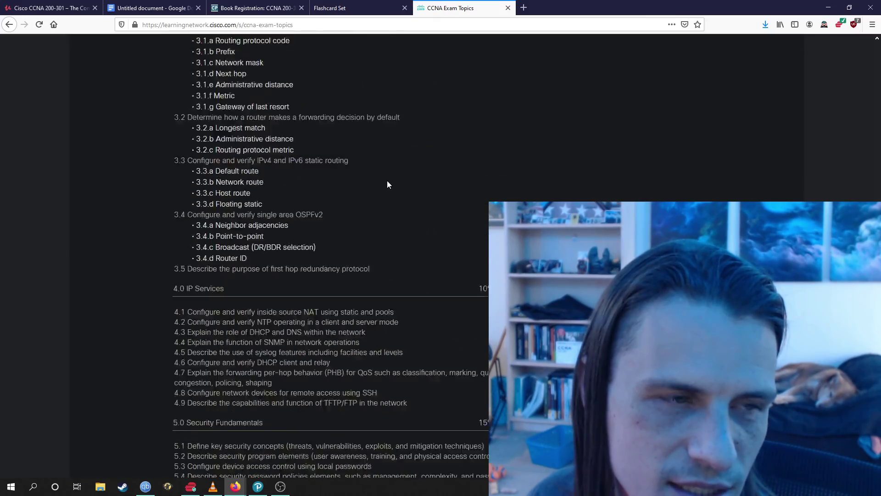
pyautogui.scroll(5, 387, 181)
pyautogui.scroll(5, 388, 180)
pyautogui.scroll(3, 387, 181)
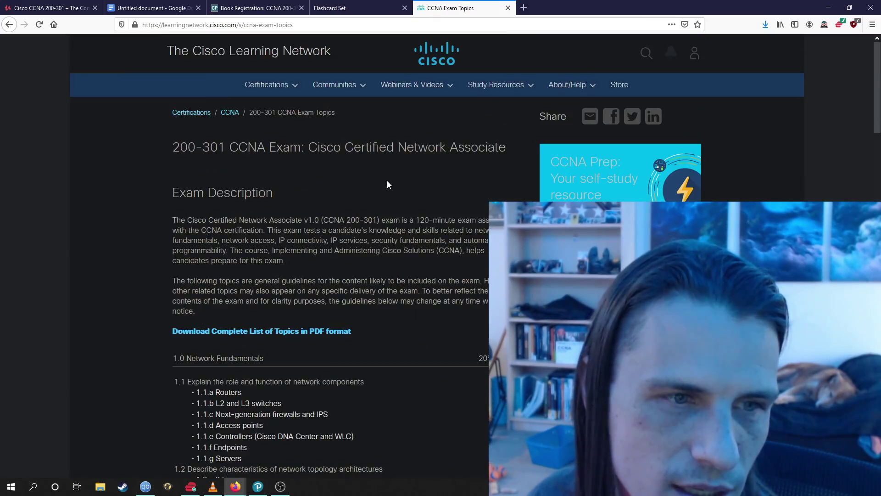
pyautogui.scroll(-5, 387, 180)
pyautogui.scroll(-3, 387, 181)
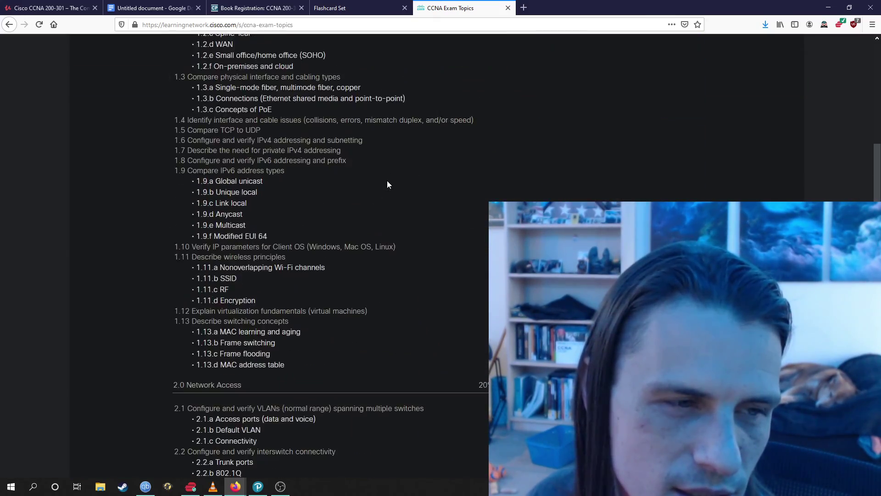